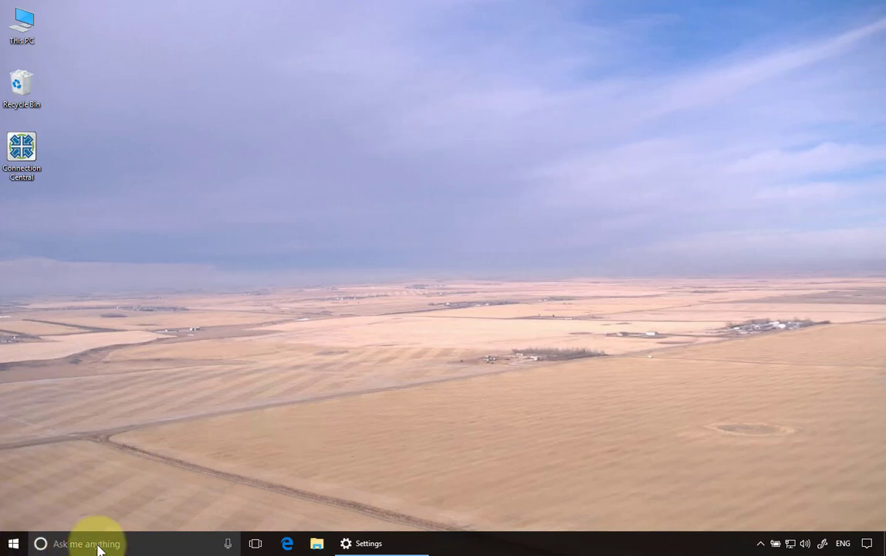
- Search Windows for "words 2016" to examine the local and web suggestions, and dismiss the results
click(13, 543)
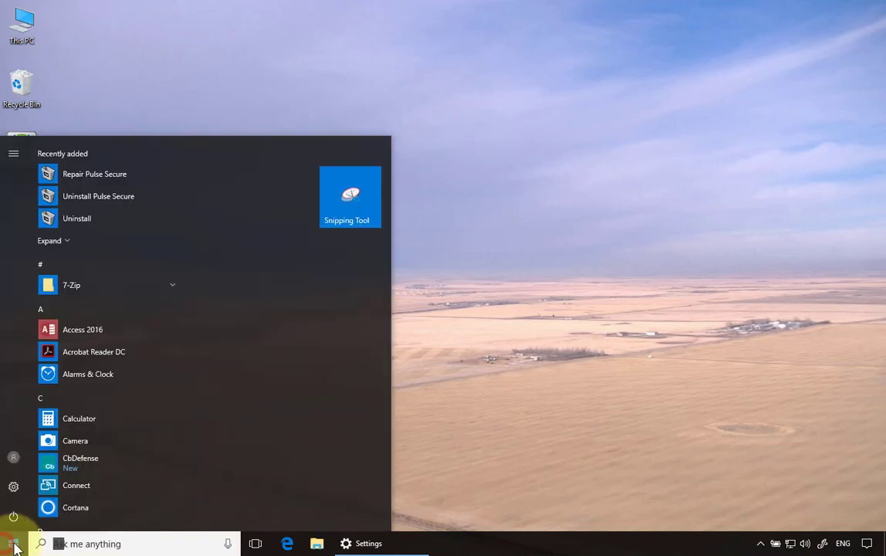
click(60, 544)
text(w)
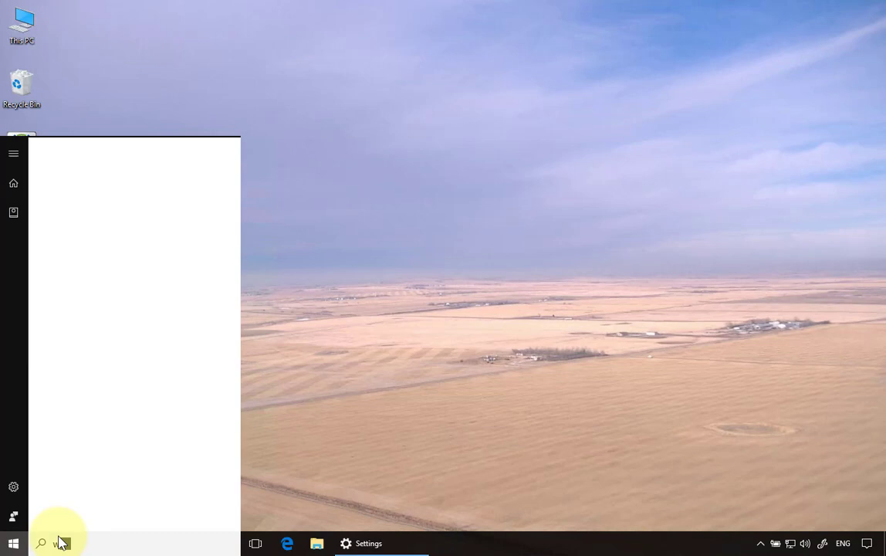
text(o)
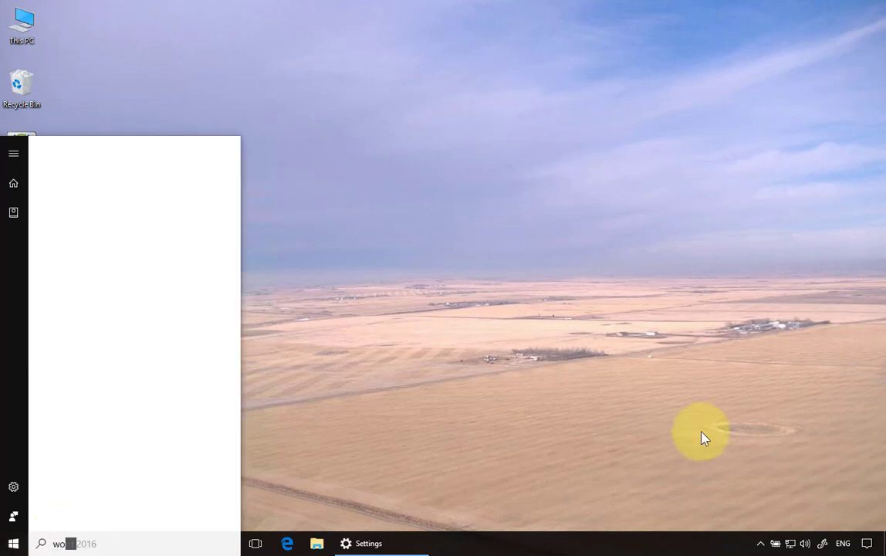
text(rds)
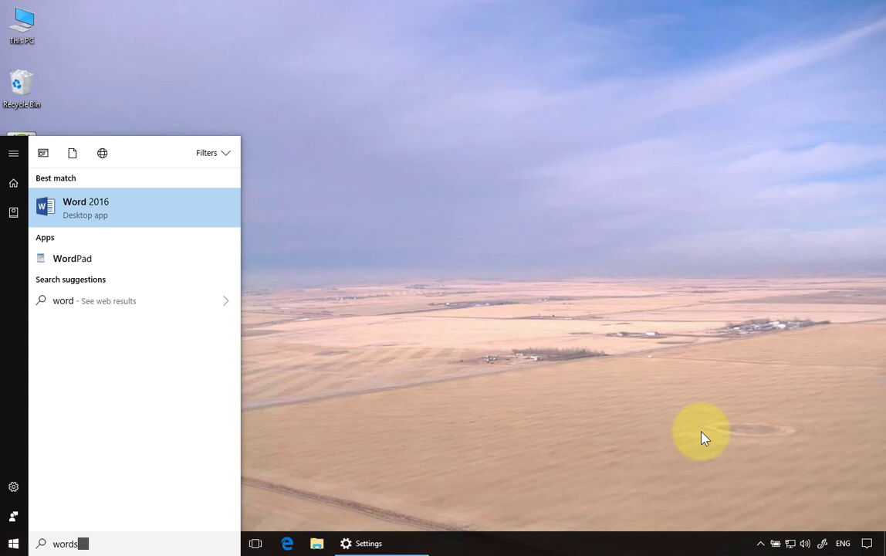
text( 201)
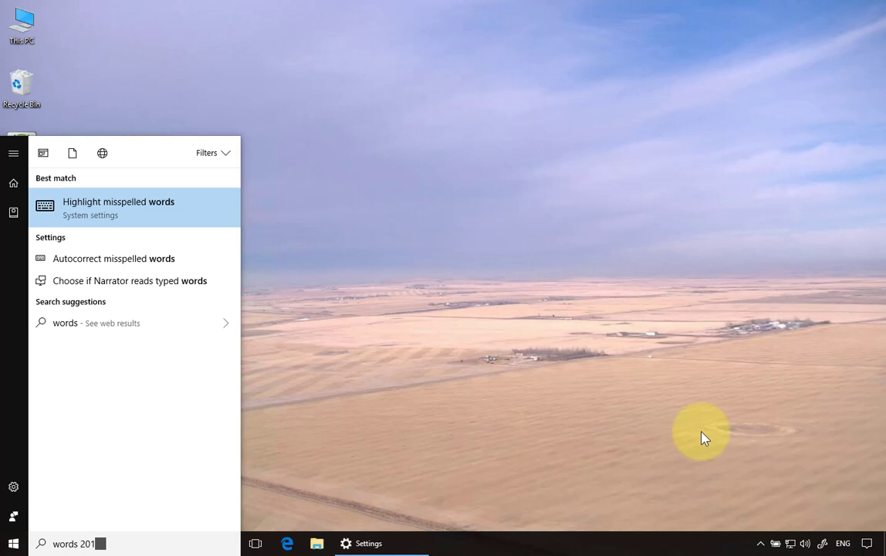
text(6)
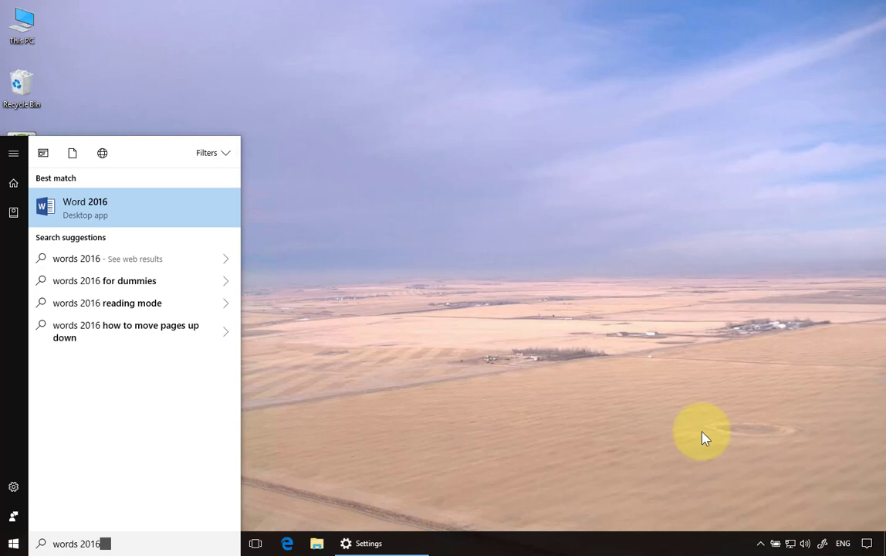
click(703, 438)
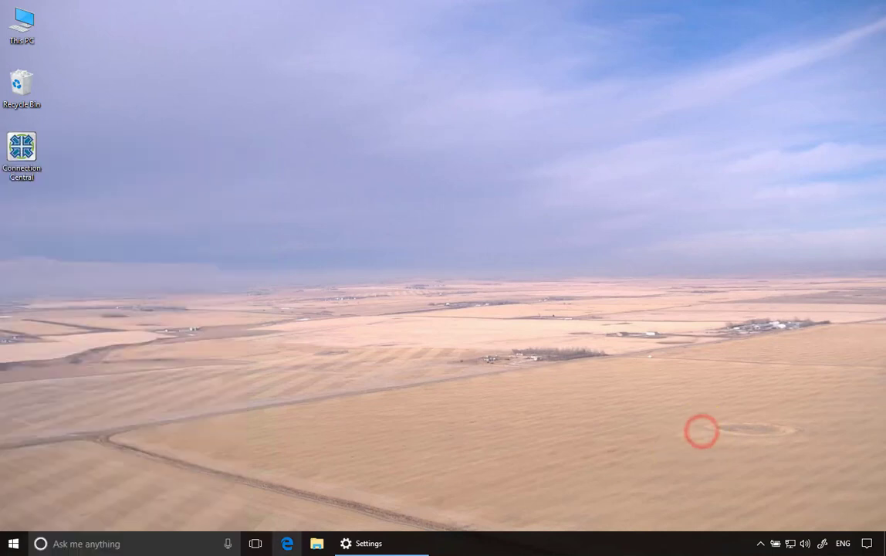
click(9, 545)
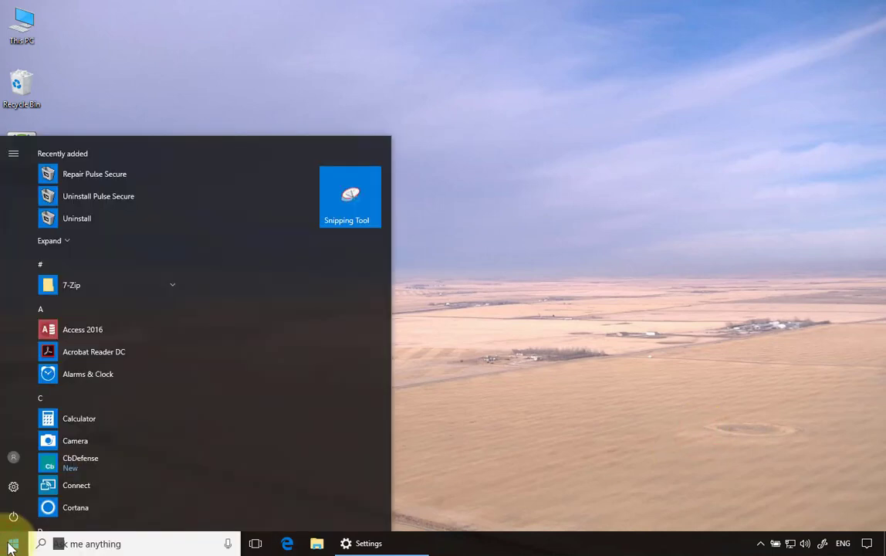
right_click(11, 544)
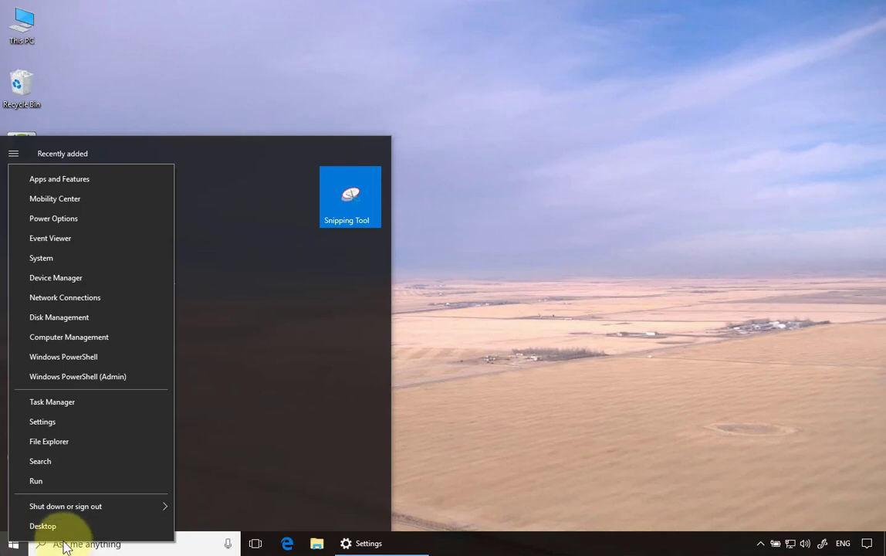
click(529, 479)
click(9, 545)
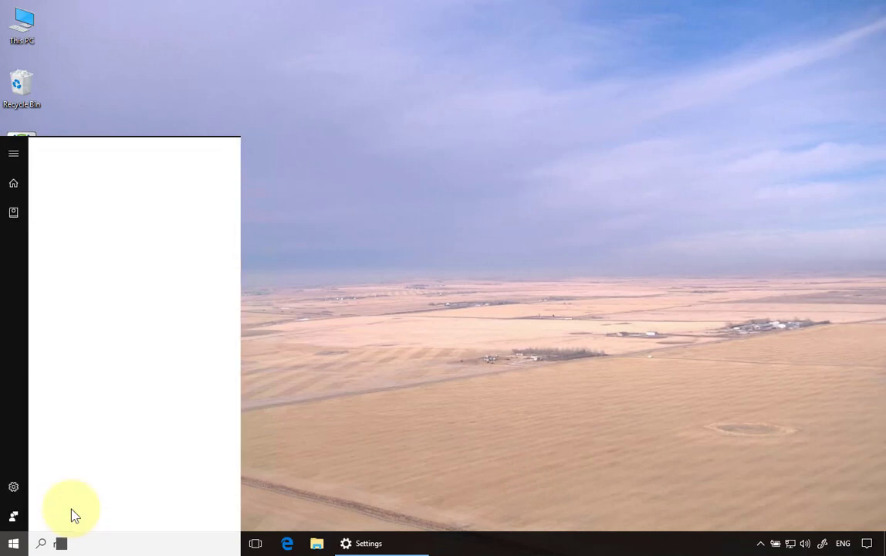
click(503, 495)
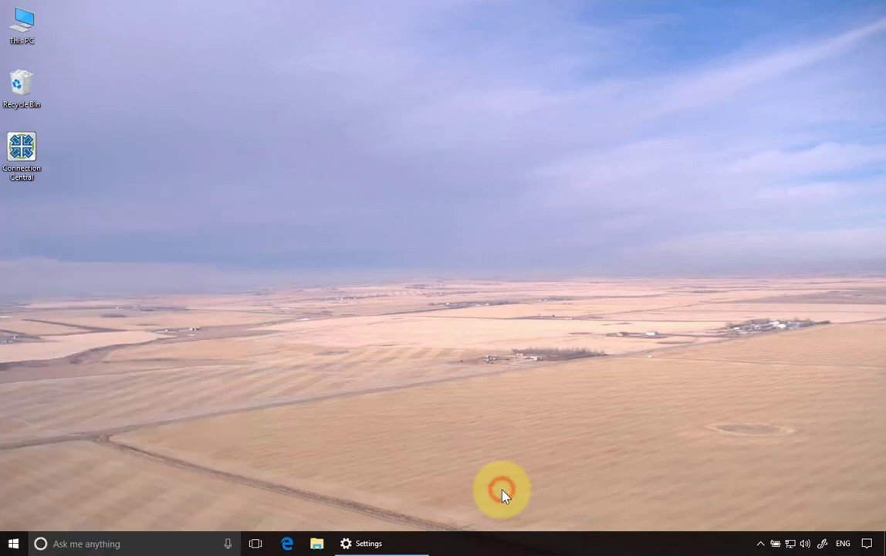
- Run regedit to launch the Registry Editor and allow it to make changes to the device
right_click(13, 543)
click(57, 486)
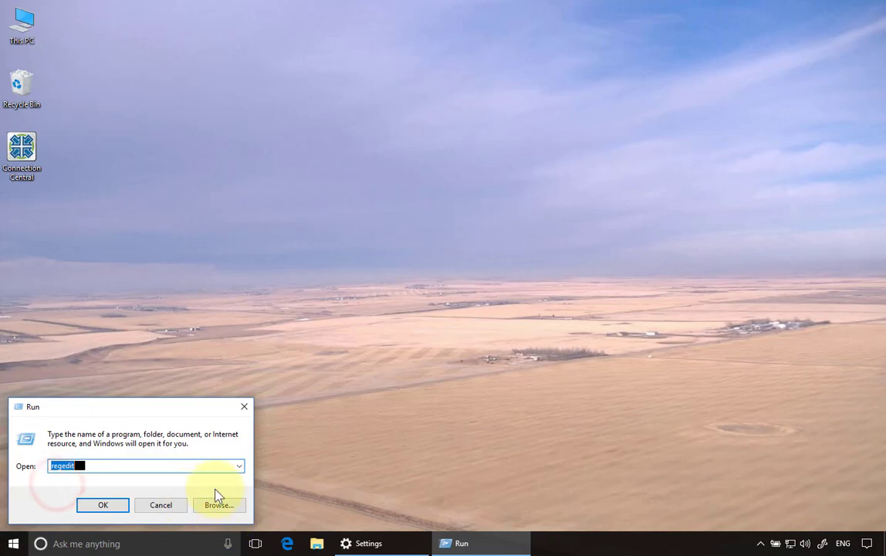
key(Escape)
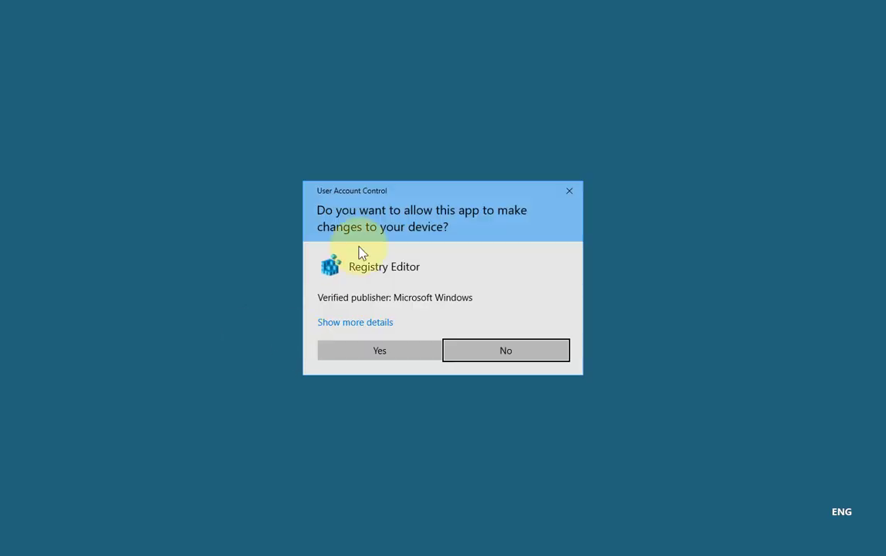
click(399, 353)
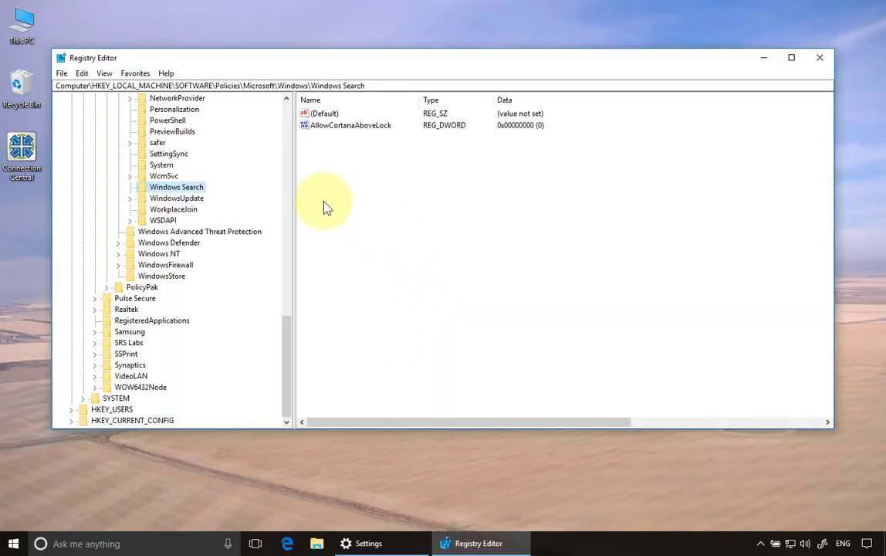
- Add a DWORD (32-bit) value named AllowCortana under HKEY_LOCAL_MACHINE\SOFTWARE\Policies\Microsoft\Windows\Windows Search and close the Registry Editor
click(78, 87)
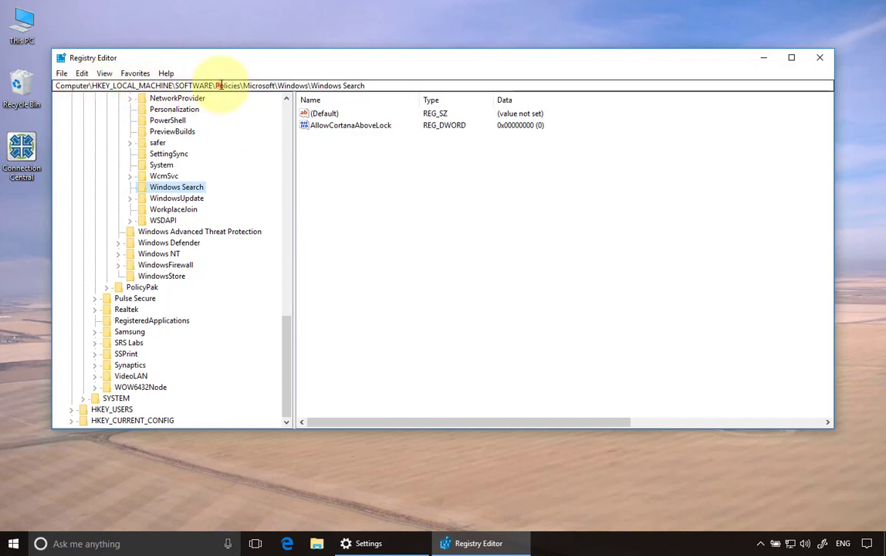
drag(219, 86, 257, 87)
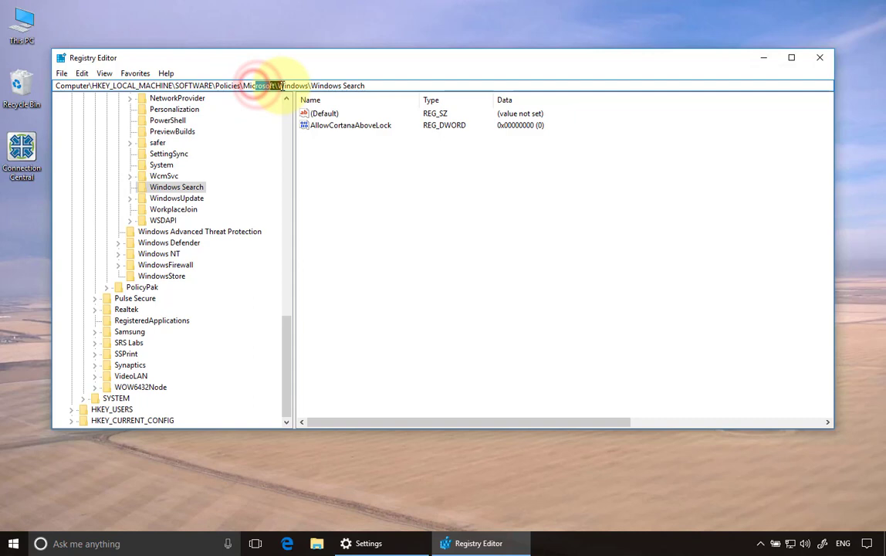
drag(311, 86, 363, 88)
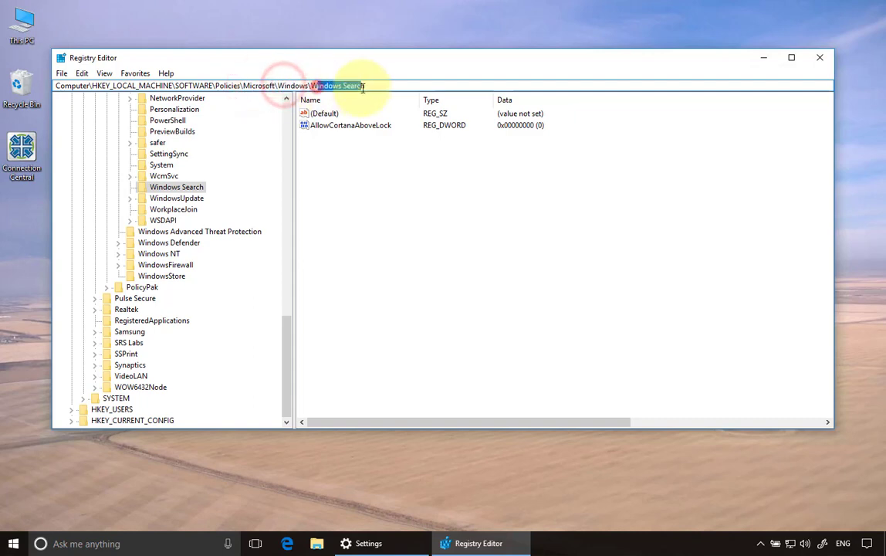
right_click(330, 158)
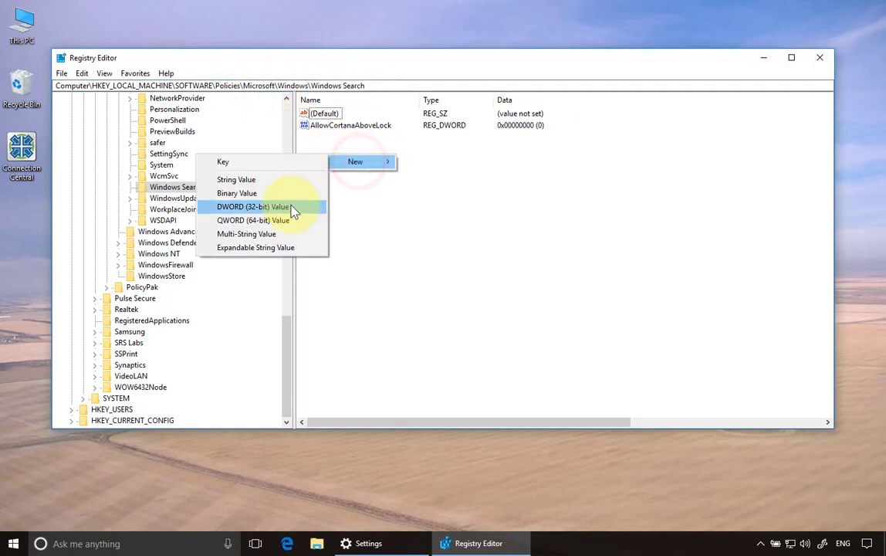
click(292, 207)
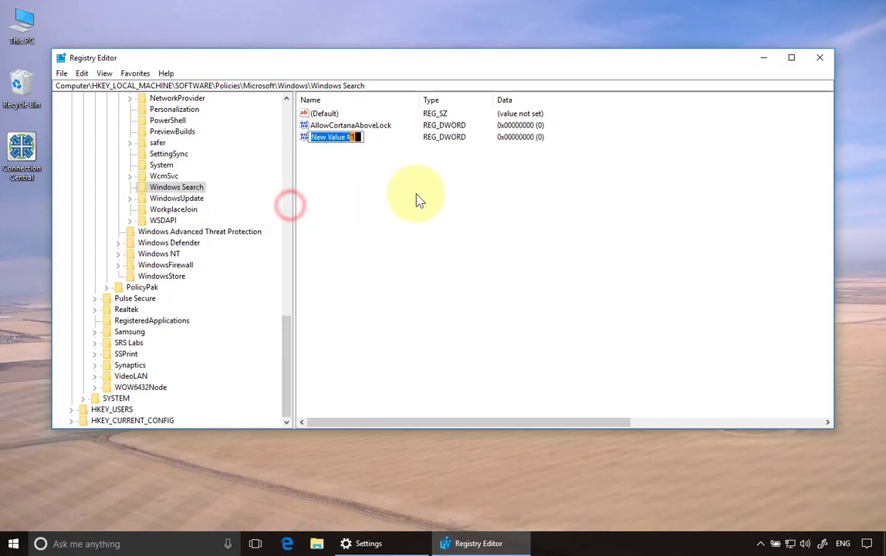
text(AllowCortana)
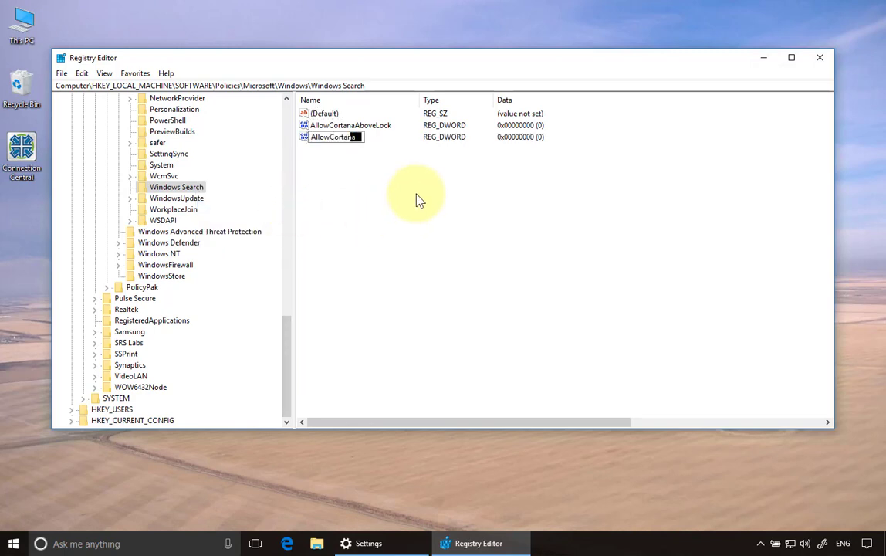
click(417, 200)
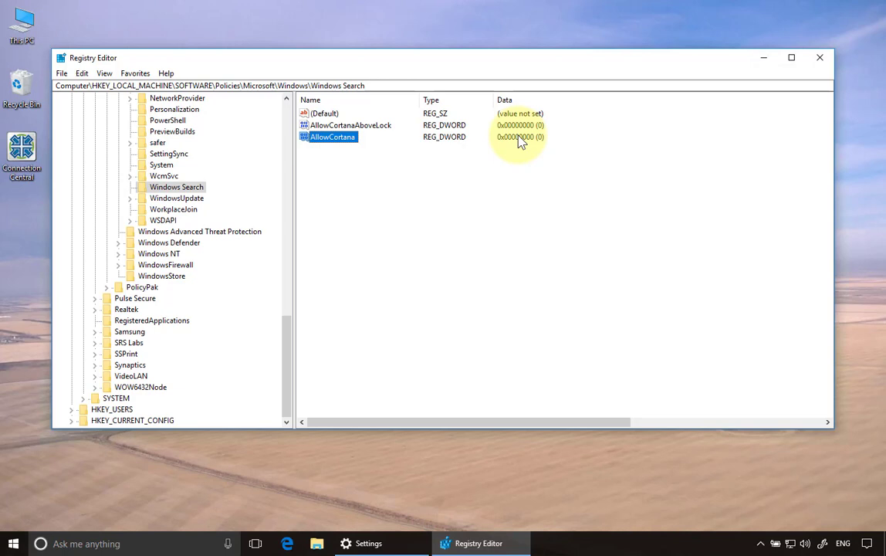
click(820, 57)
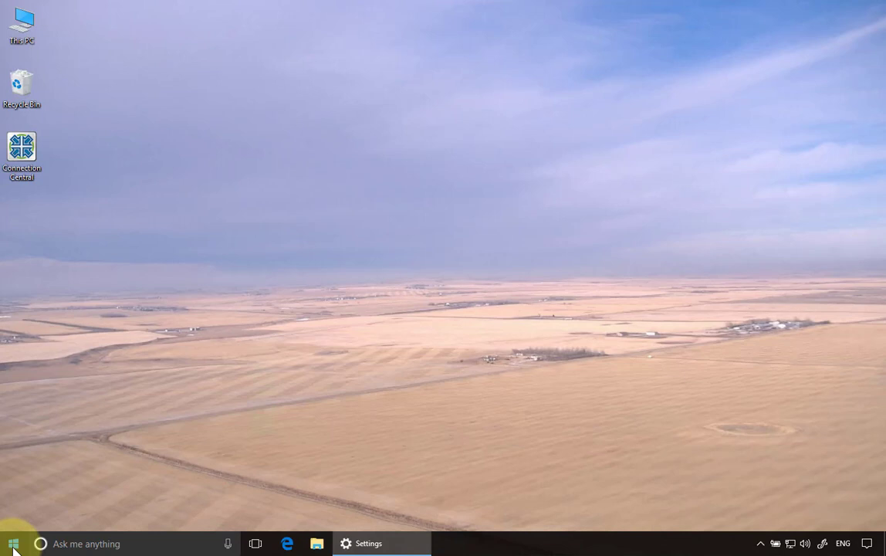
- Restart the computer to apply the AllowCortana registry change
right_click(14, 548)
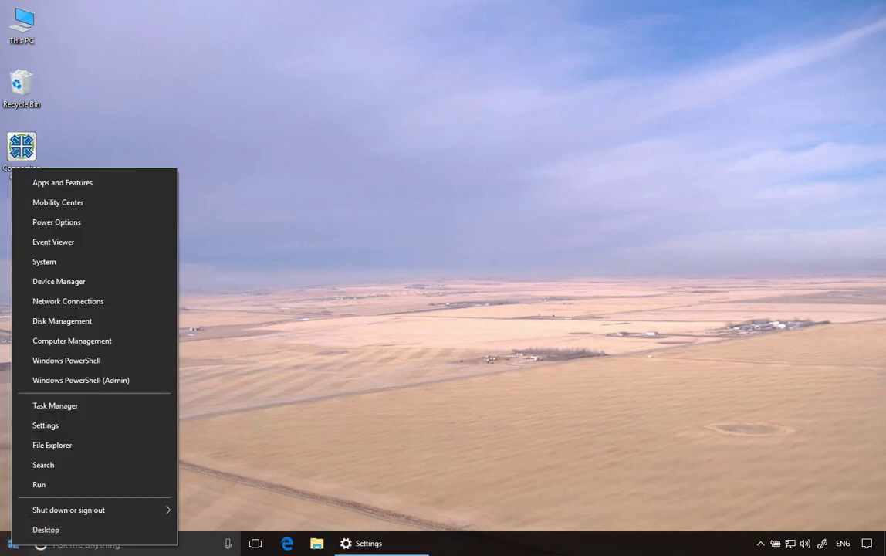
click(135, 510)
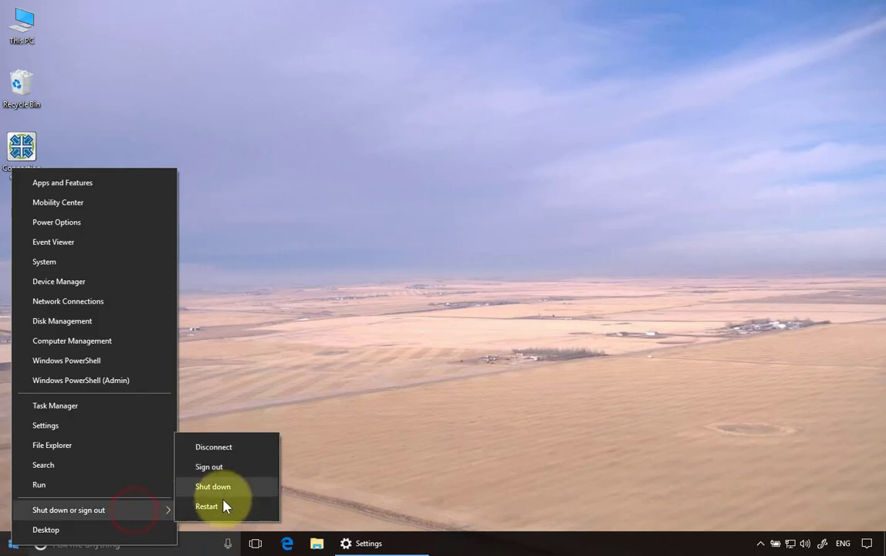
click(224, 503)
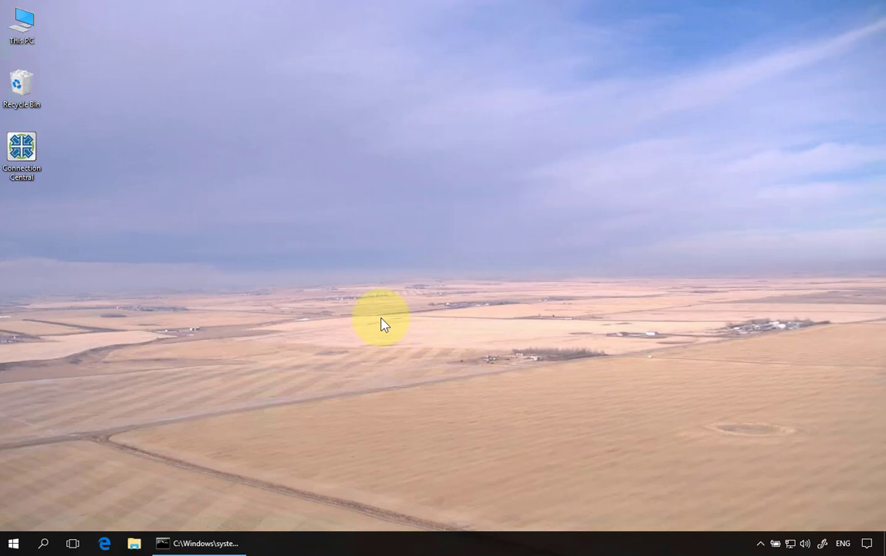
- Search Windows for "word" to check which kinds of results are offered with Cortana disabled
click(13, 543)
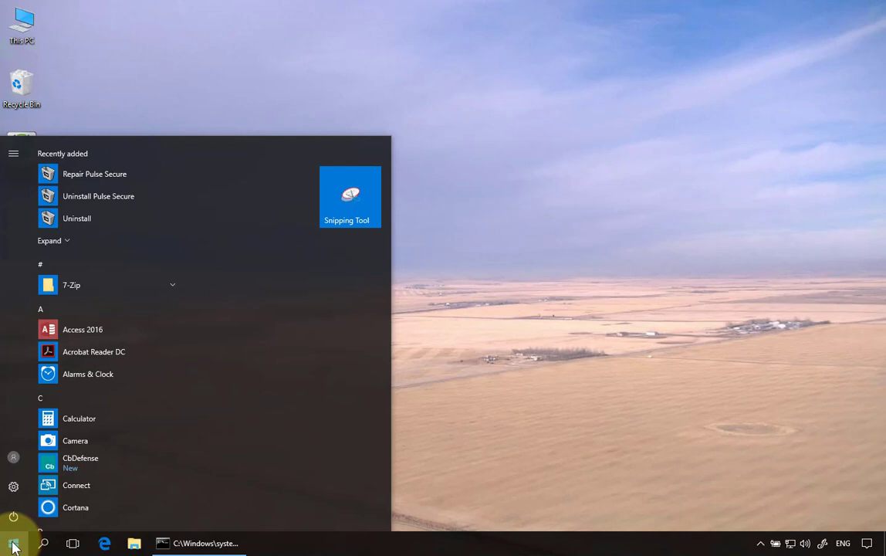
click(13, 545)
click(13, 546)
text(word2016)
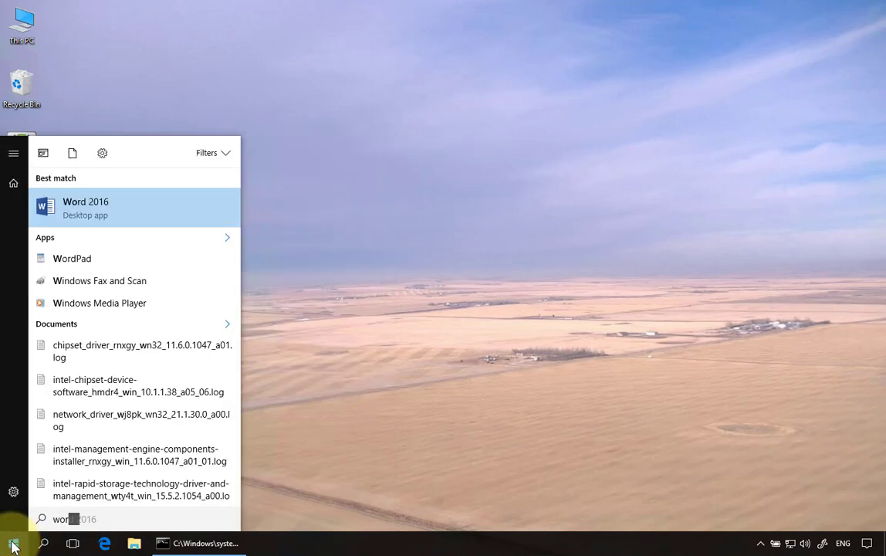
key(BackSpace)
key(BackSpace)
key(BackSpace)
key(BackSpace)
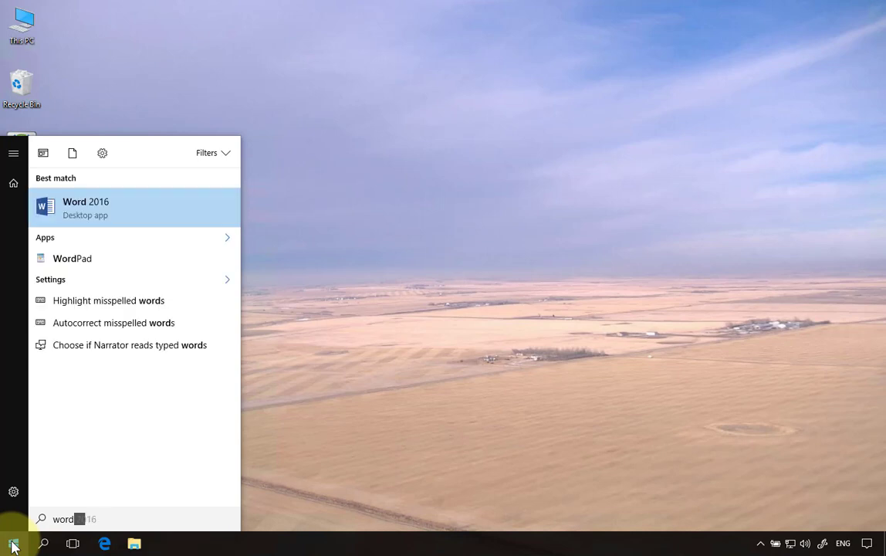
key(BackSpace)
key(BackSpace)
key(BackSpace)
key(BackSpace)
key(BackSpace)
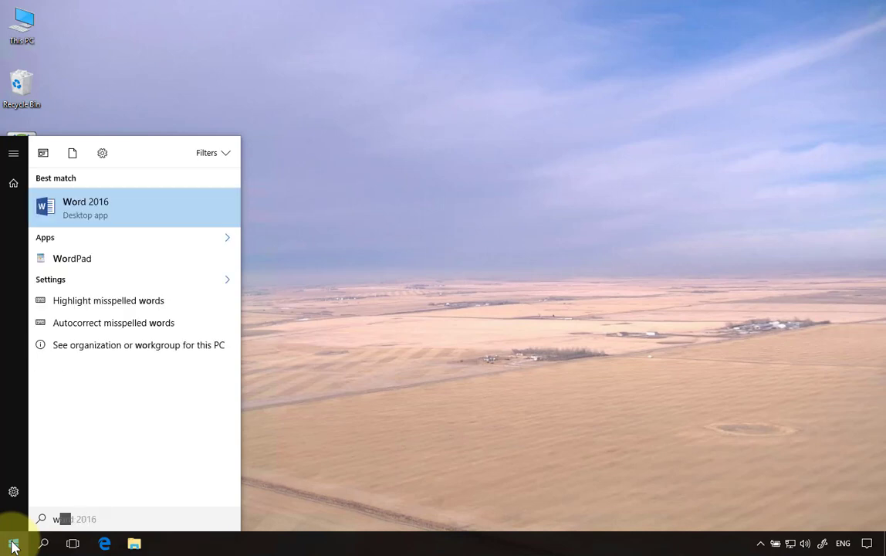
text(word)
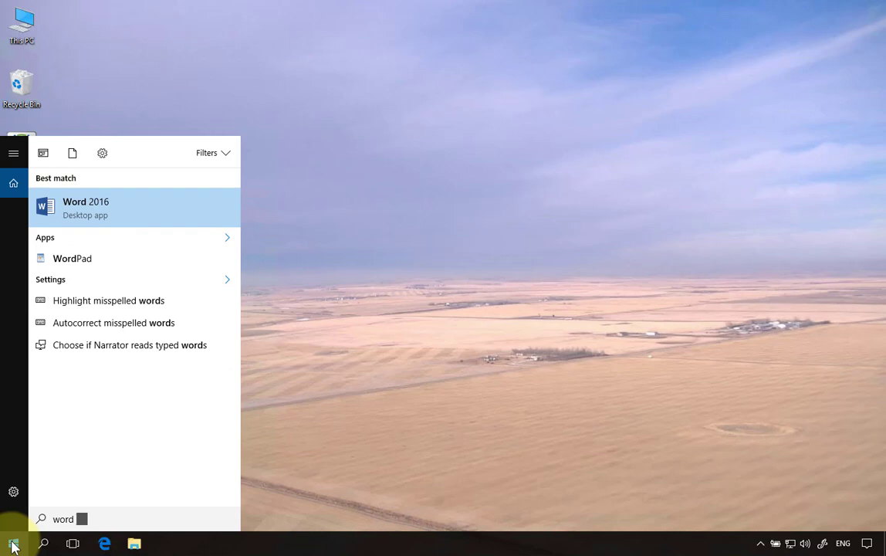
- Replace the Windows search term with "power" to check its results, and clear the search
key(BackSpace)
key(BackSpace)
key(BackSpace)
key(BackSpace)
key(BackSpace)
text(pow)
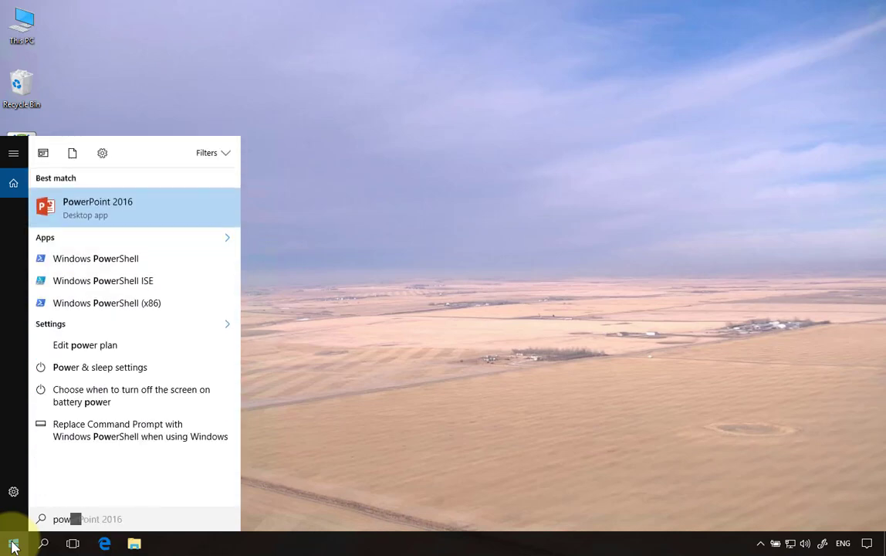
text(er)
key(BackSpace)
key(BackSpace)
key(BackSpace)
key(BackSpace)
key(BackSpace)
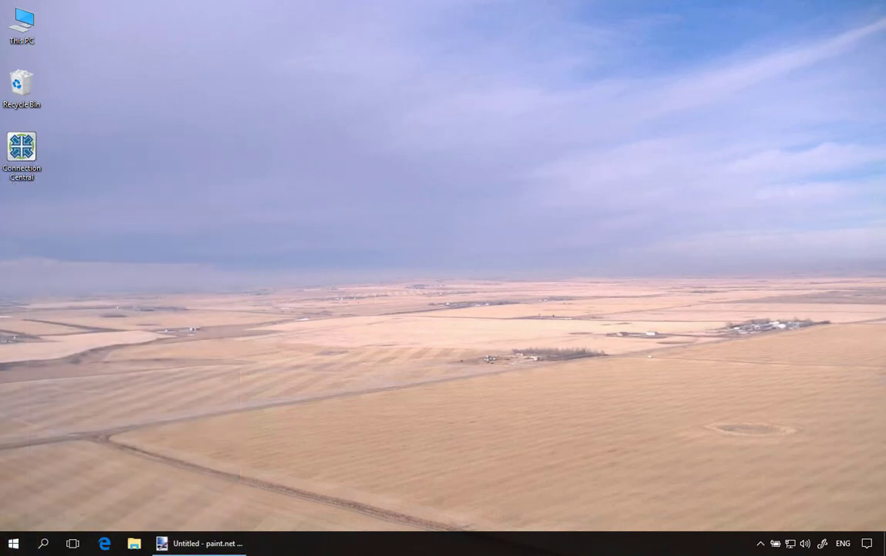
- Switch to paint.net and examine the annotated image of the Allow Cortana policy in the Local Group Policy Editor
click(204, 544)
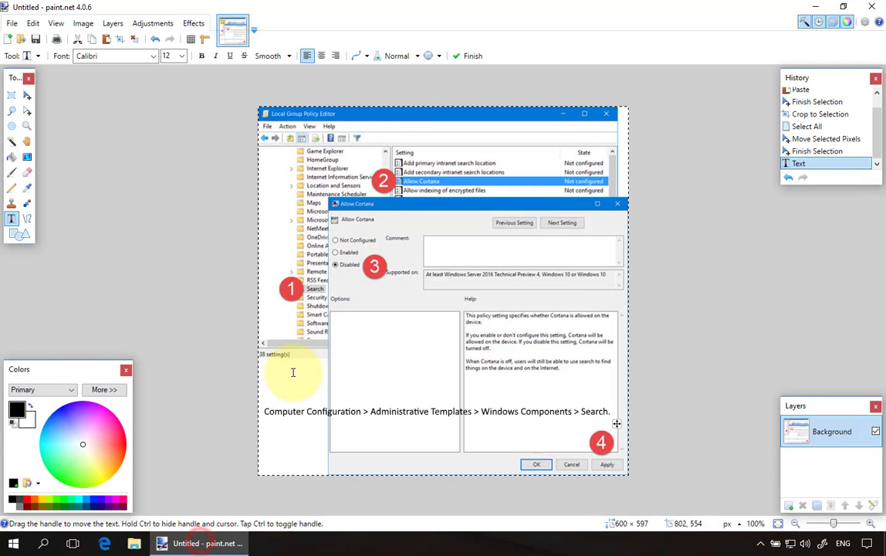